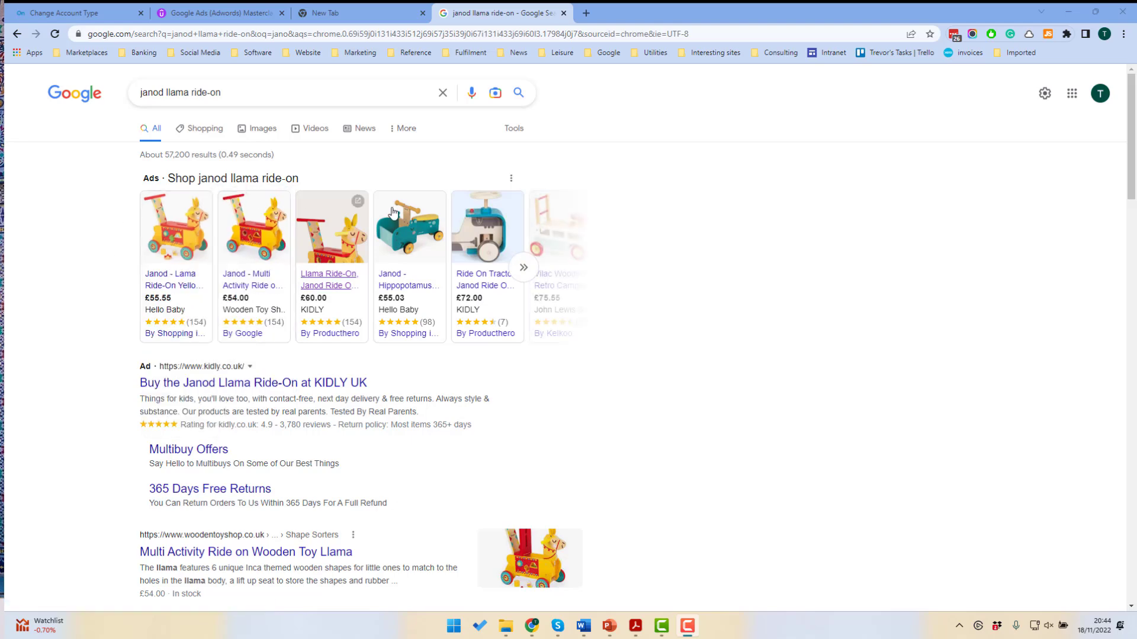
# Show the Shopping results for 'janod llama ride-on' and scroll through the competing product listings
pyautogui.click(200, 130)
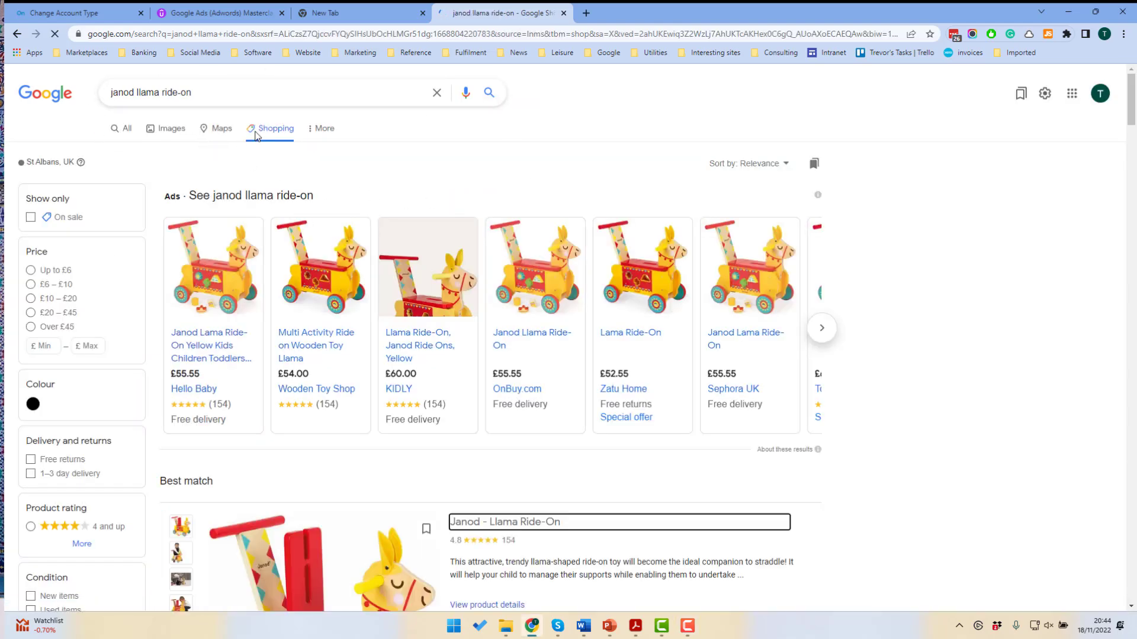
pyautogui.scroll(-10, 467, 290)
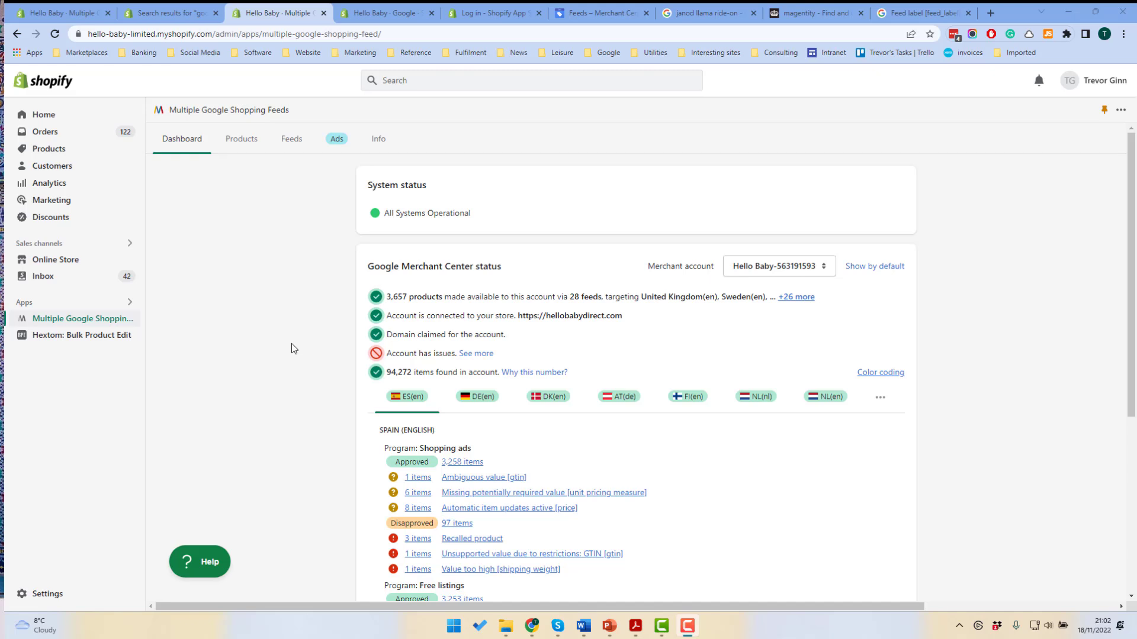
# Check the Multiple Google Shopping Feeds dashboard in Shopify, then go to Merchant Center's primary feeds list
pyautogui.hotkey('ctrl', 'Tab')
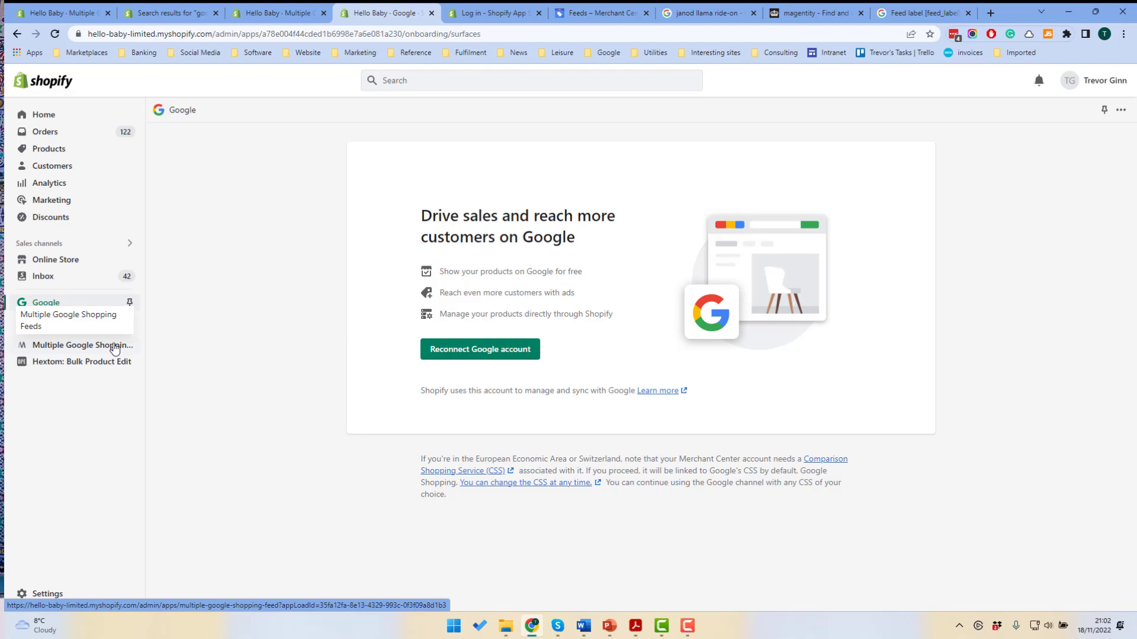
pyautogui.click(69, 345)
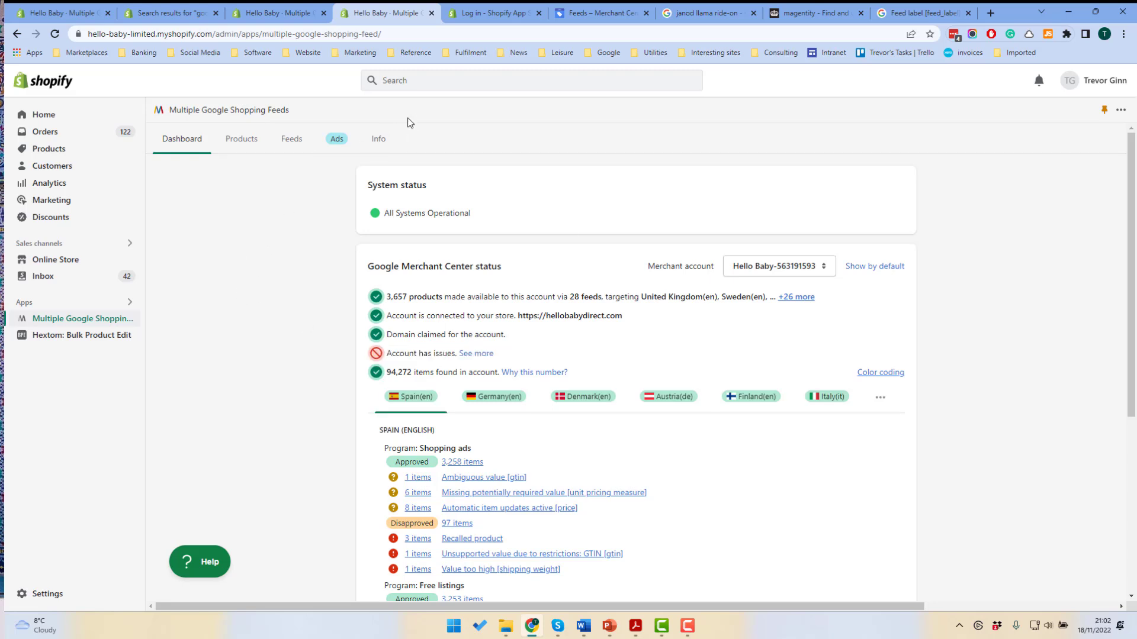
pyautogui.click(598, 14)
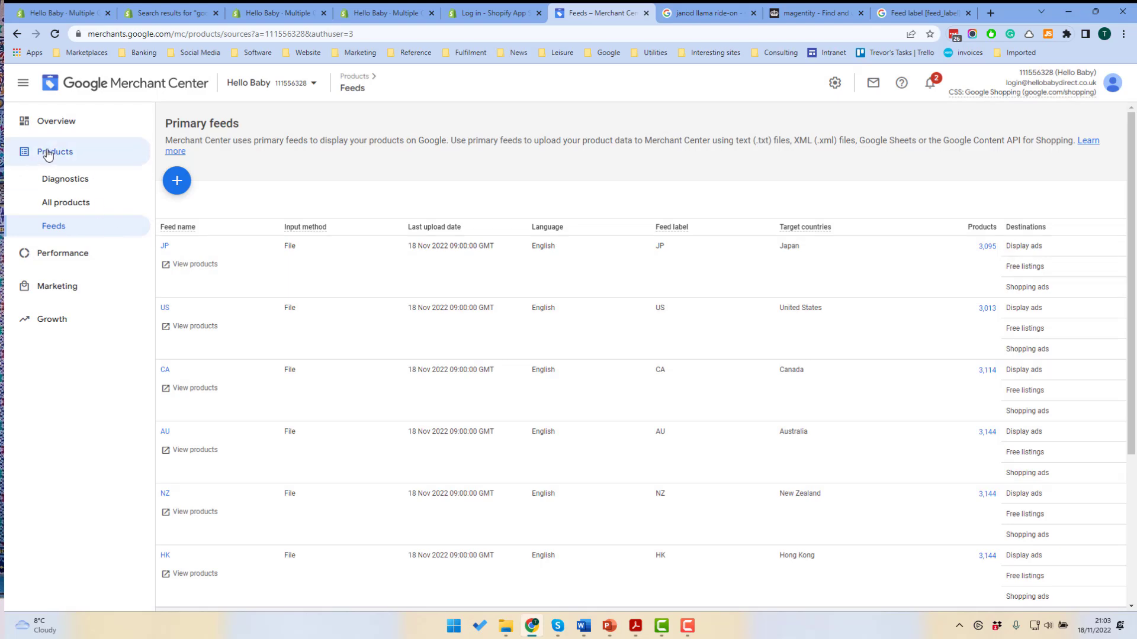
# Create a new primary feed with United Kingdom as target country and English as language
pyautogui.click(176, 181)
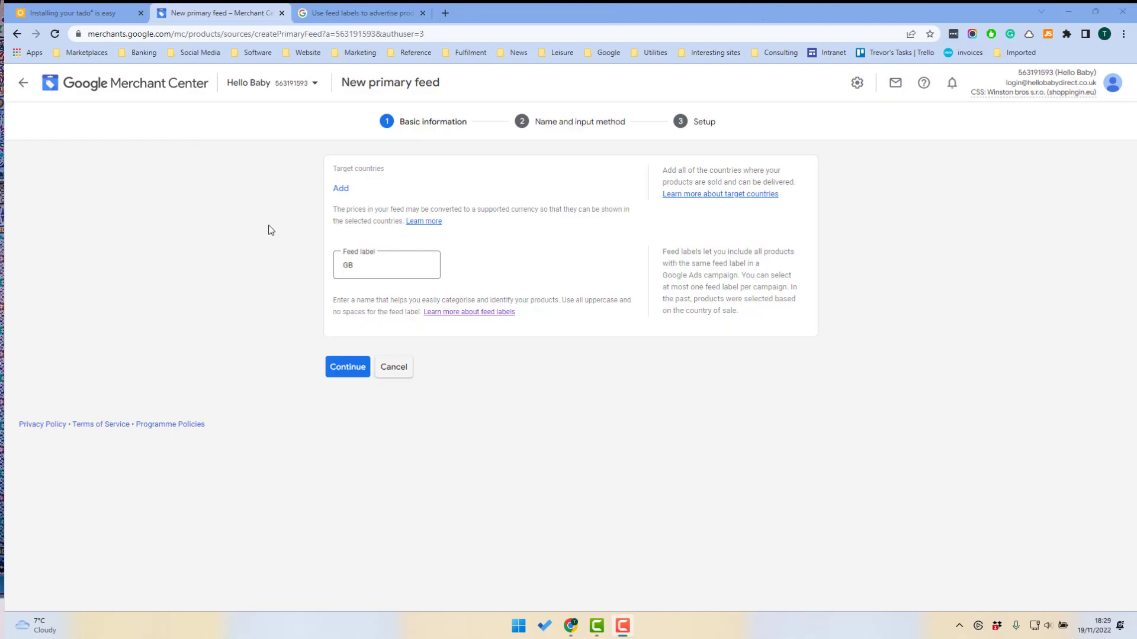
pyautogui.click(340, 188)
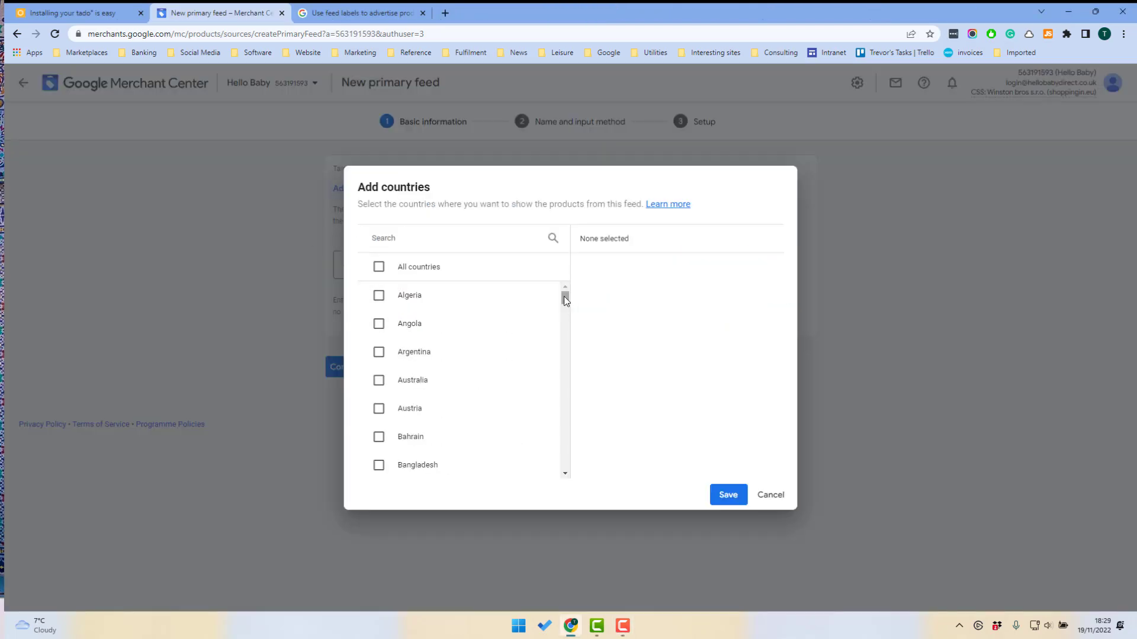
pyautogui.moveTo(564, 296); pyautogui.dragTo(562, 453)
pyautogui.click(378, 390)
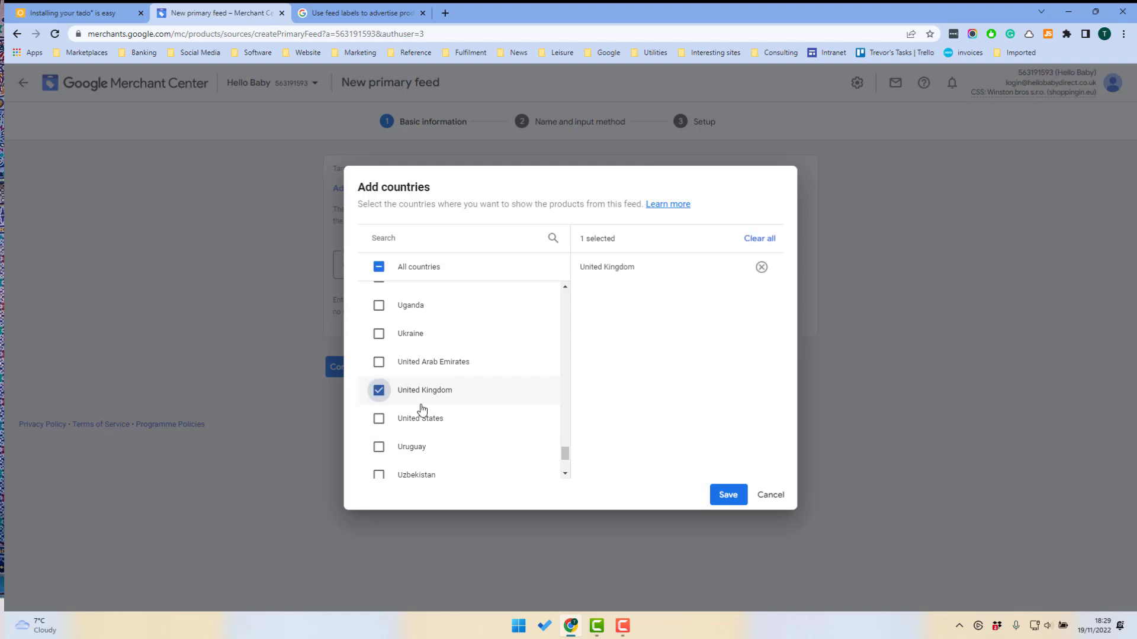
pyautogui.click(726, 496)
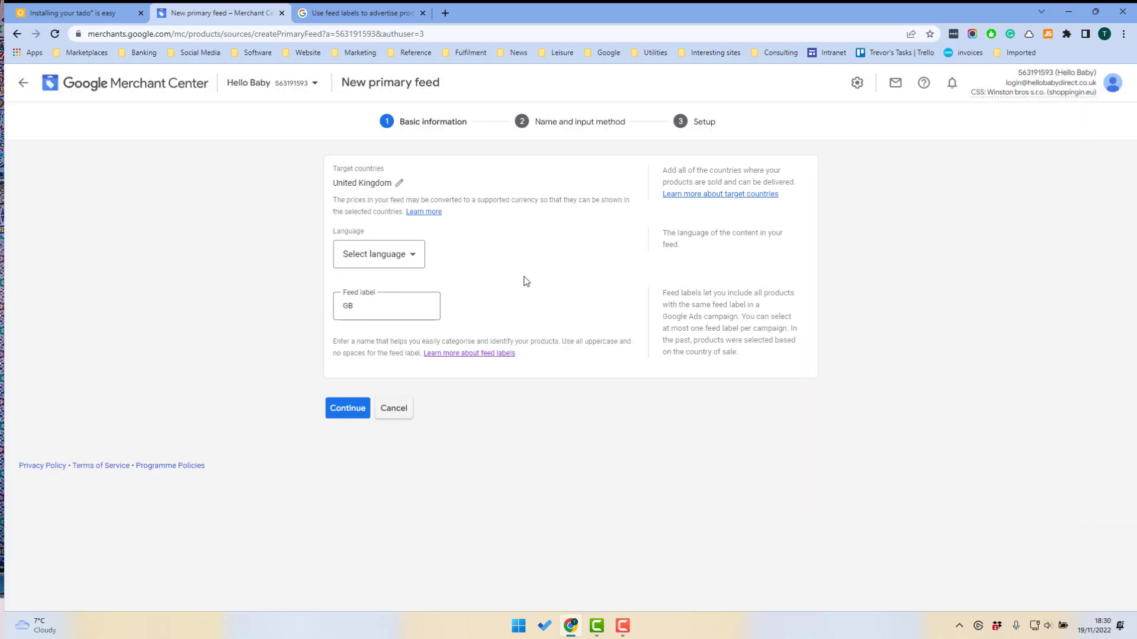
pyautogui.click(362, 257)
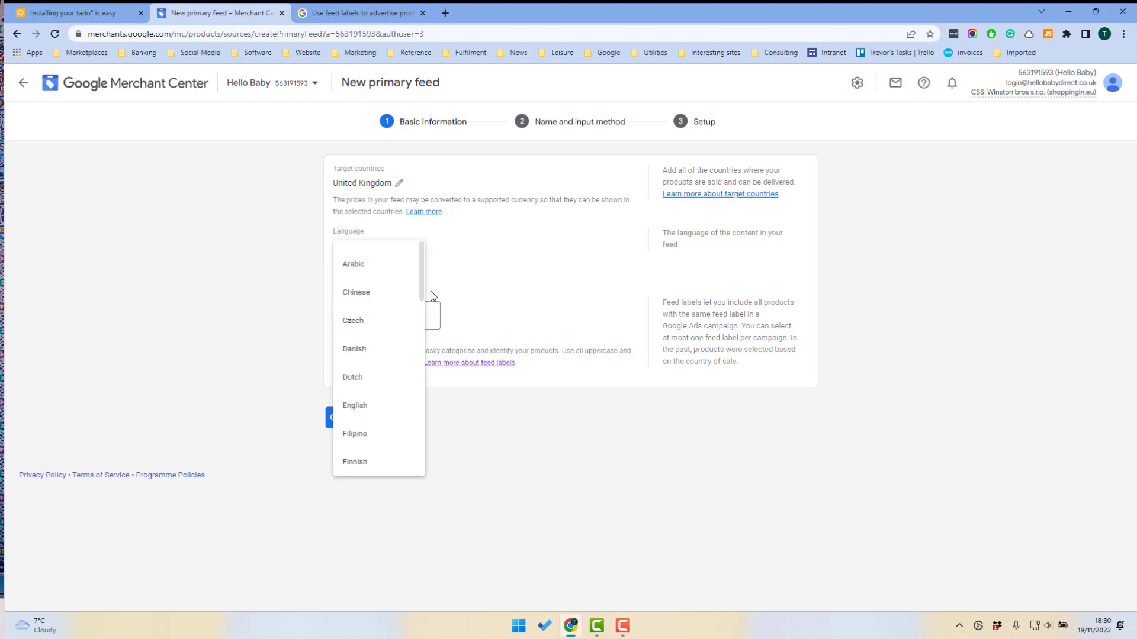
pyautogui.scroll(-1, 384, 349)
pyautogui.click(368, 356)
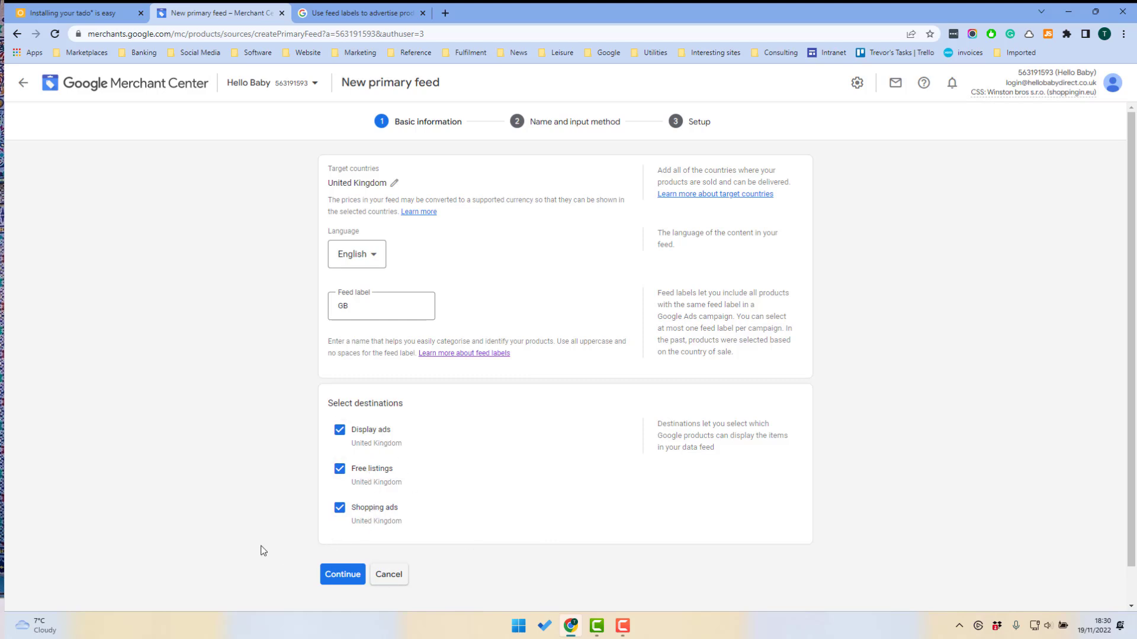
# Name the primary feed 'test' and choose Scheduled fetch as its input method
pyautogui.click(337, 587)
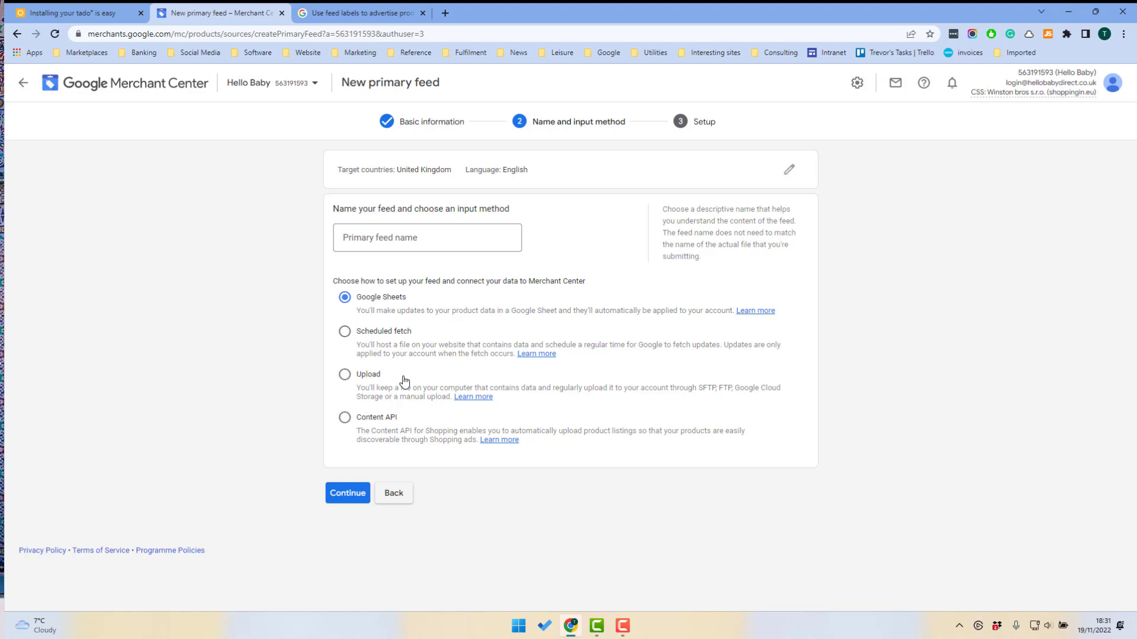
pyautogui.click(387, 331)
pyautogui.click(380, 237)
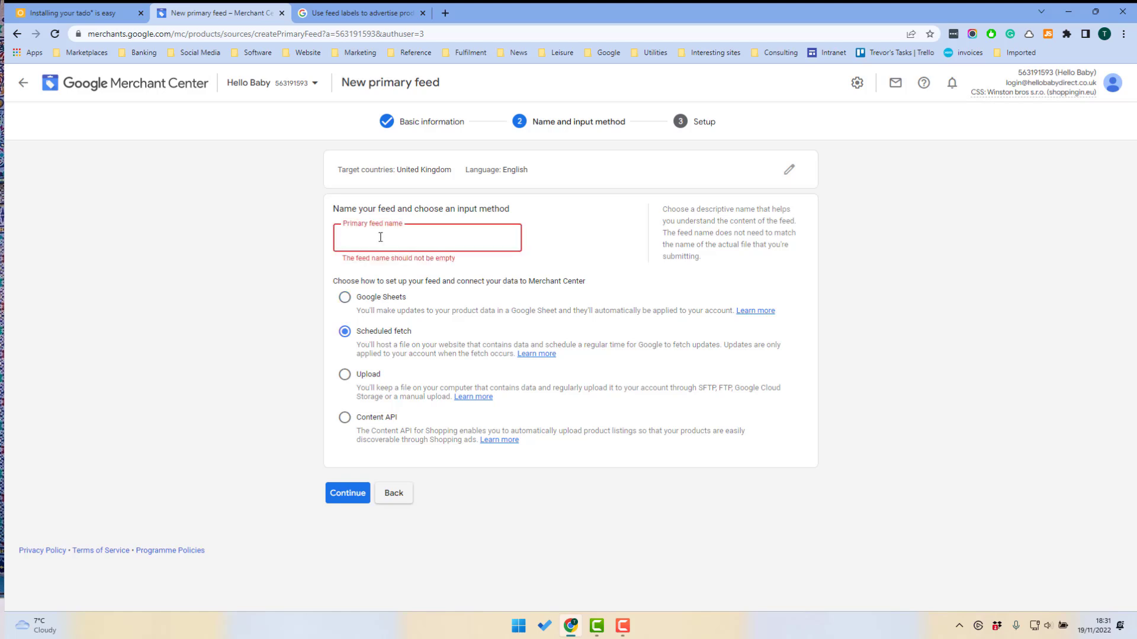
pyautogui.write('test')
# Keep the feed's fetch schedule at Daily, 00:00, Greenwich Mean Time
pyautogui.click(341, 497)
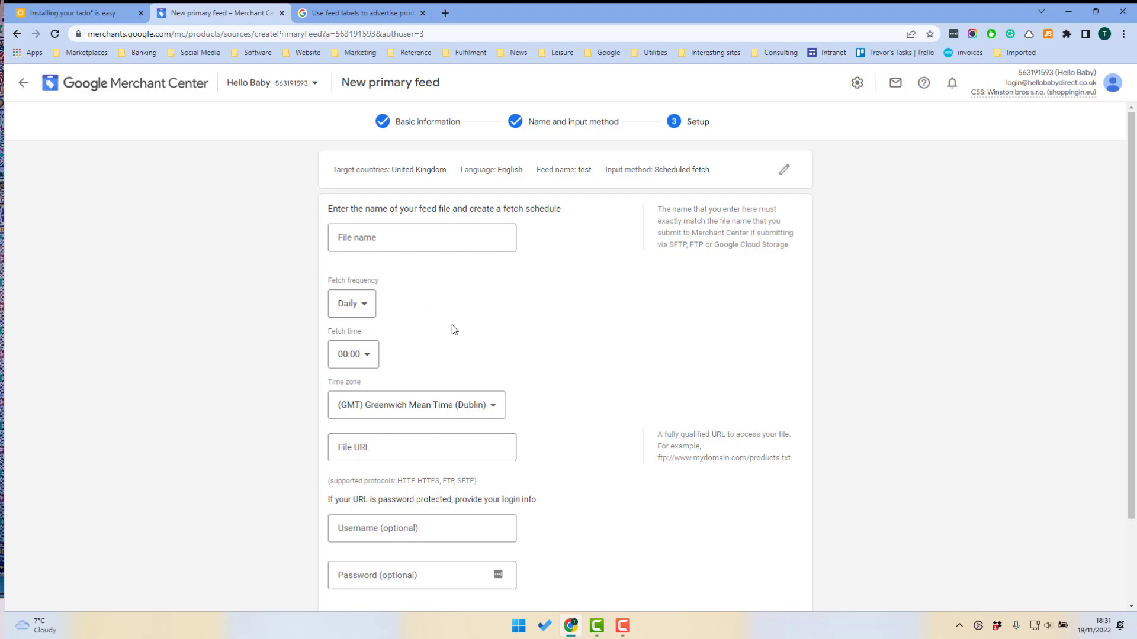
pyautogui.click(362, 307)
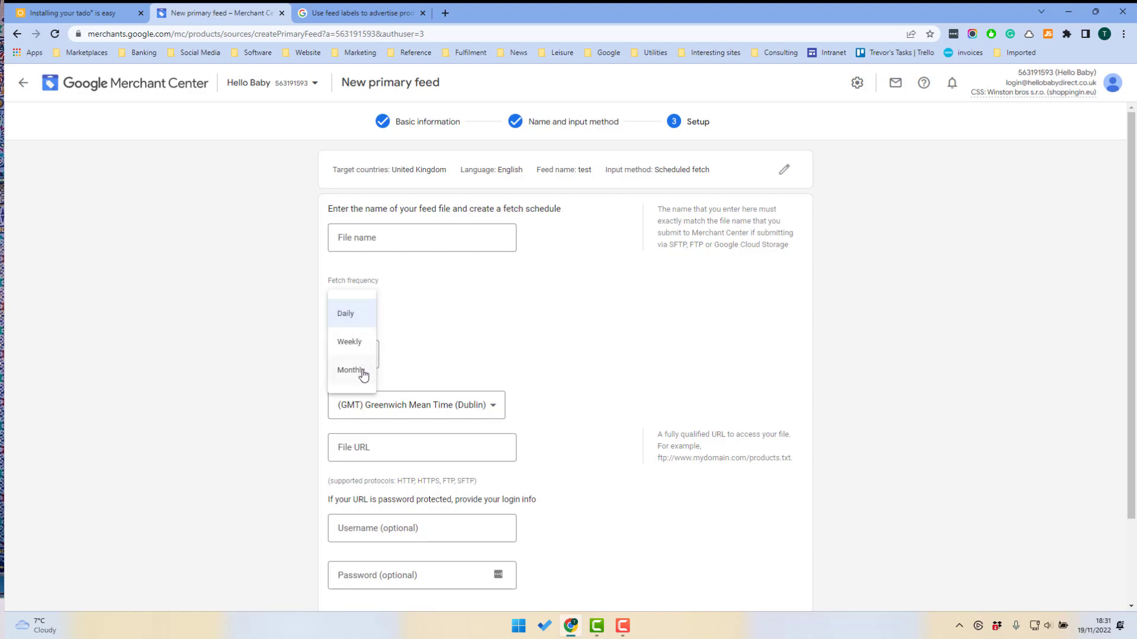
pyautogui.click(422, 331)
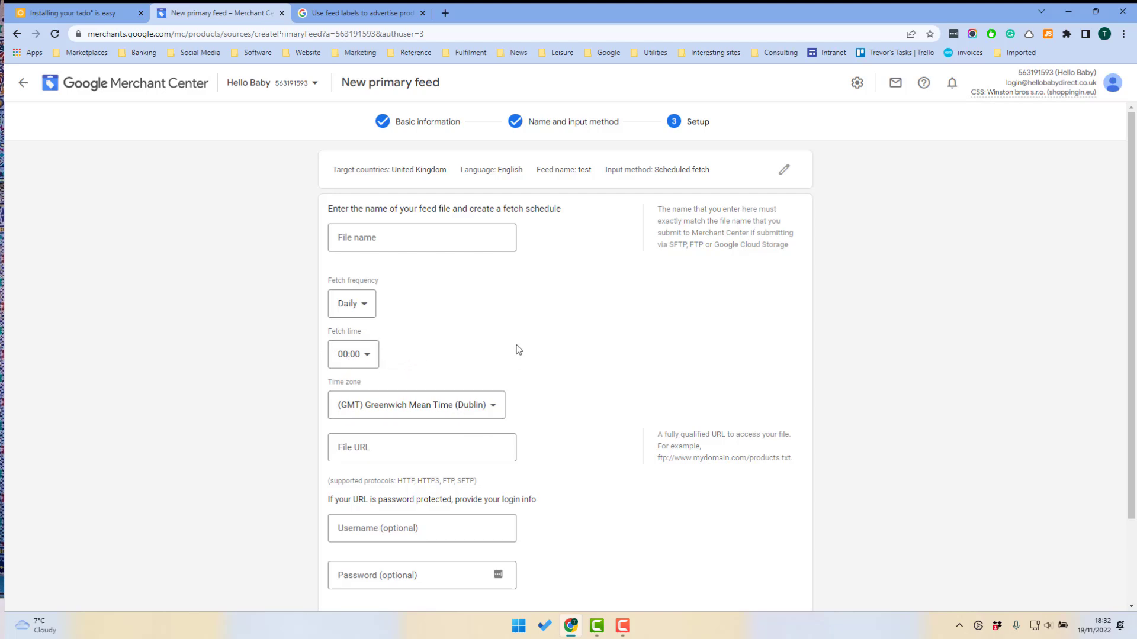
pyautogui.scroll(-2, 502, 403)
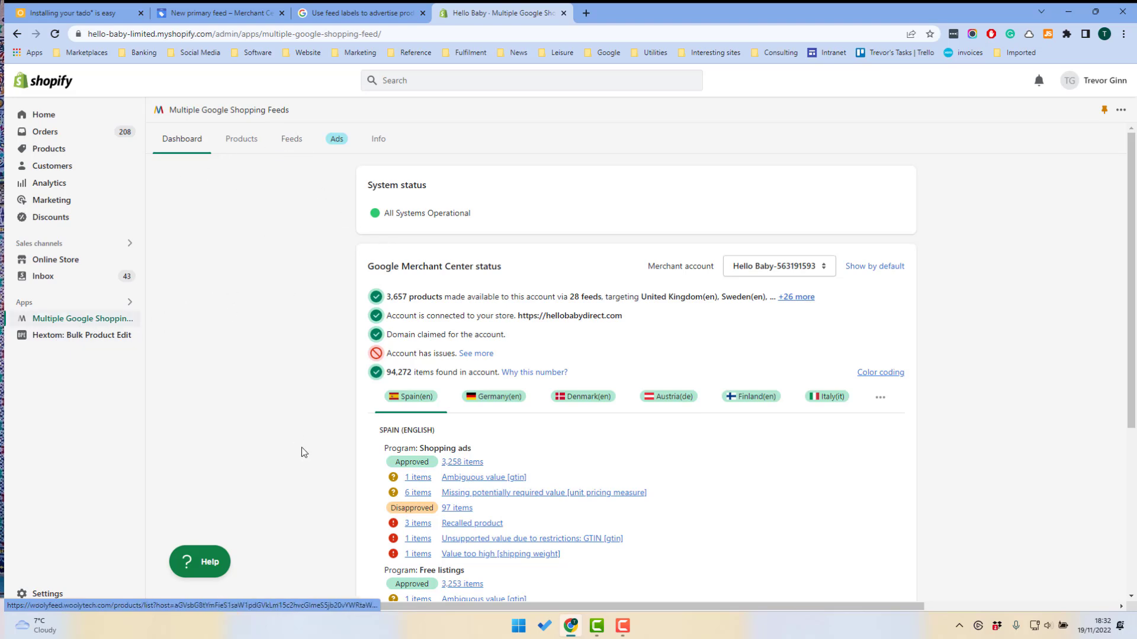
# Open the UK feed's Summary in the Multiple Google Shopping Feeds app and select its Feed URL
pyautogui.scroll(-1, 317, 456)
pyautogui.scroll(1, 317, 431)
pyautogui.click(290, 139)
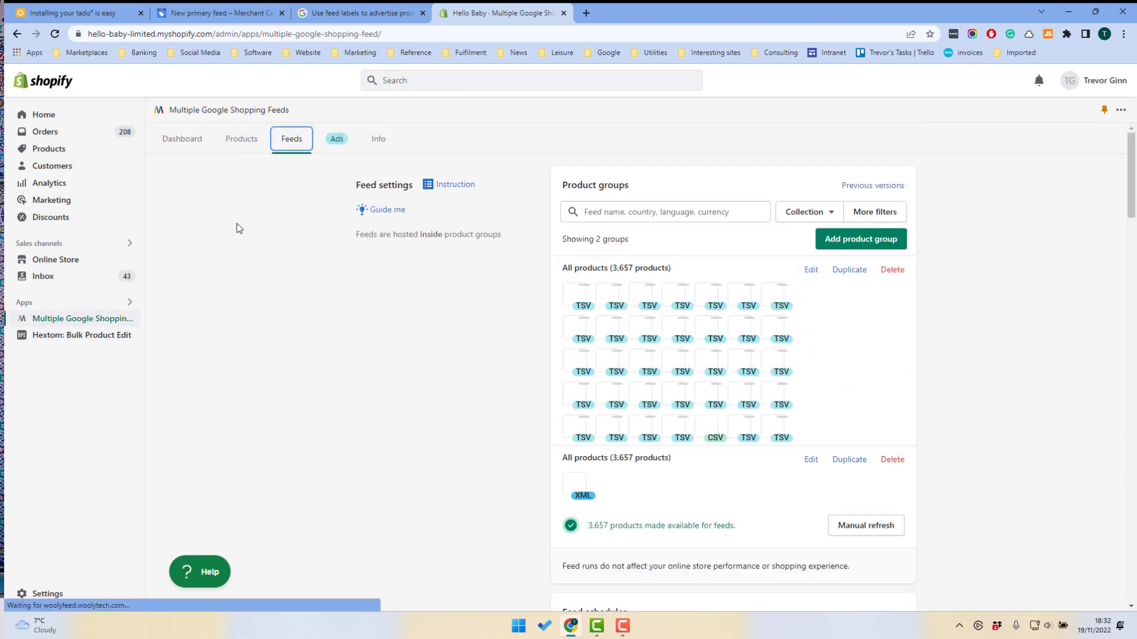
pyautogui.click(577, 297)
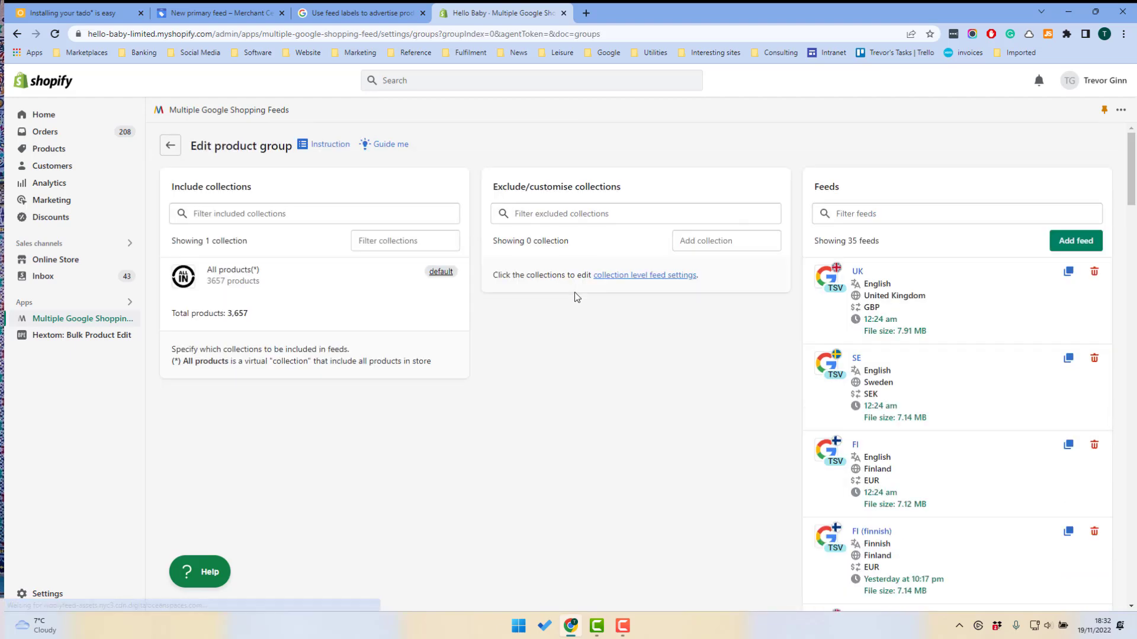
pyautogui.click(1002, 302)
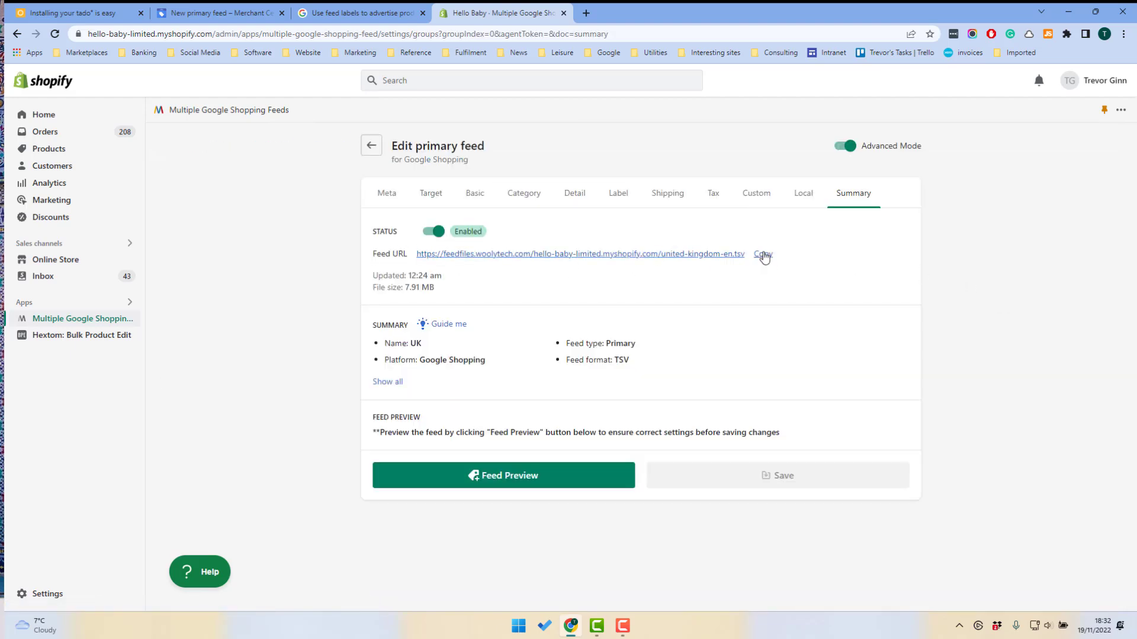
pyautogui.moveTo(416, 254); pyautogui.dragTo(746, 256)
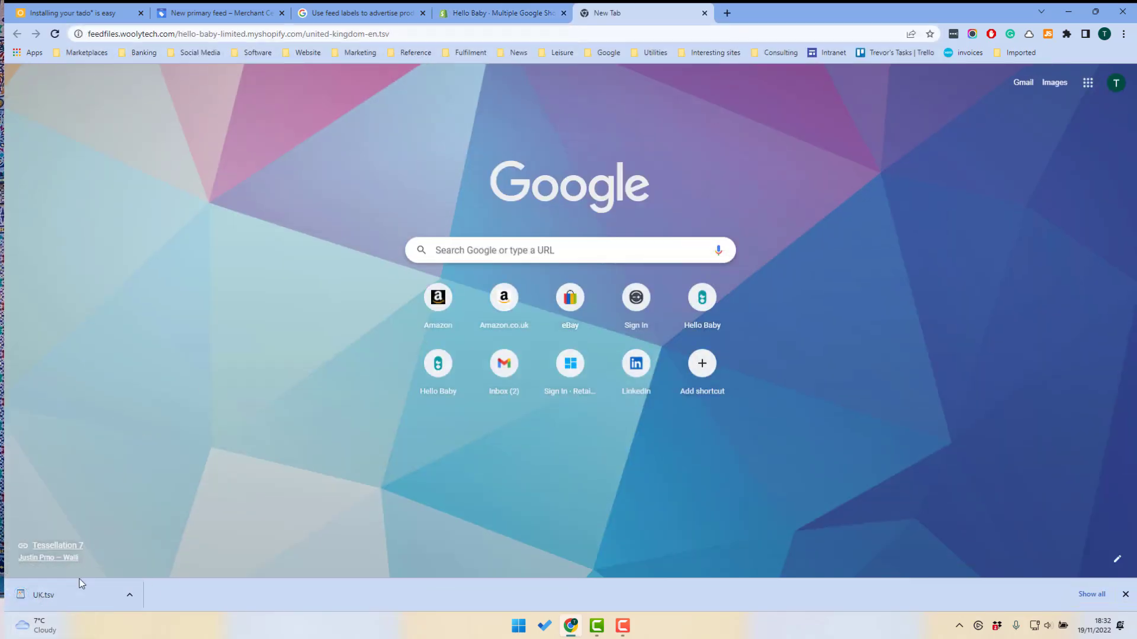
# Paste the copied Shopify UK feed URL into the new primary feed's File URL field
pyautogui.click(216, 12)
pyautogui.click(377, 343)
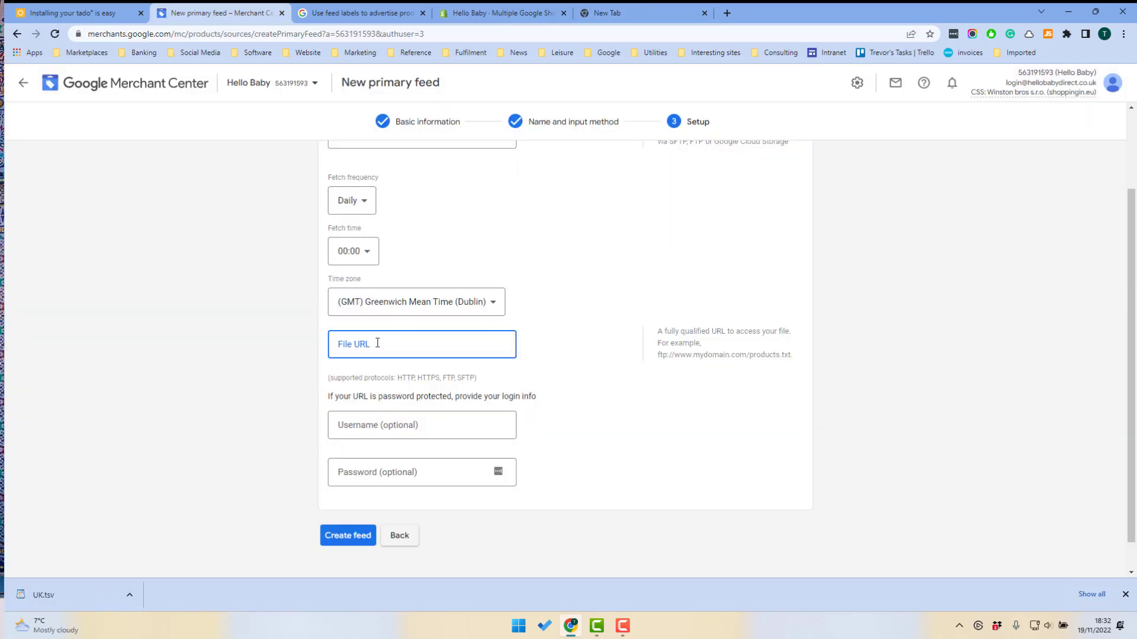
pyautogui.hotkey('ctrl', 'v')
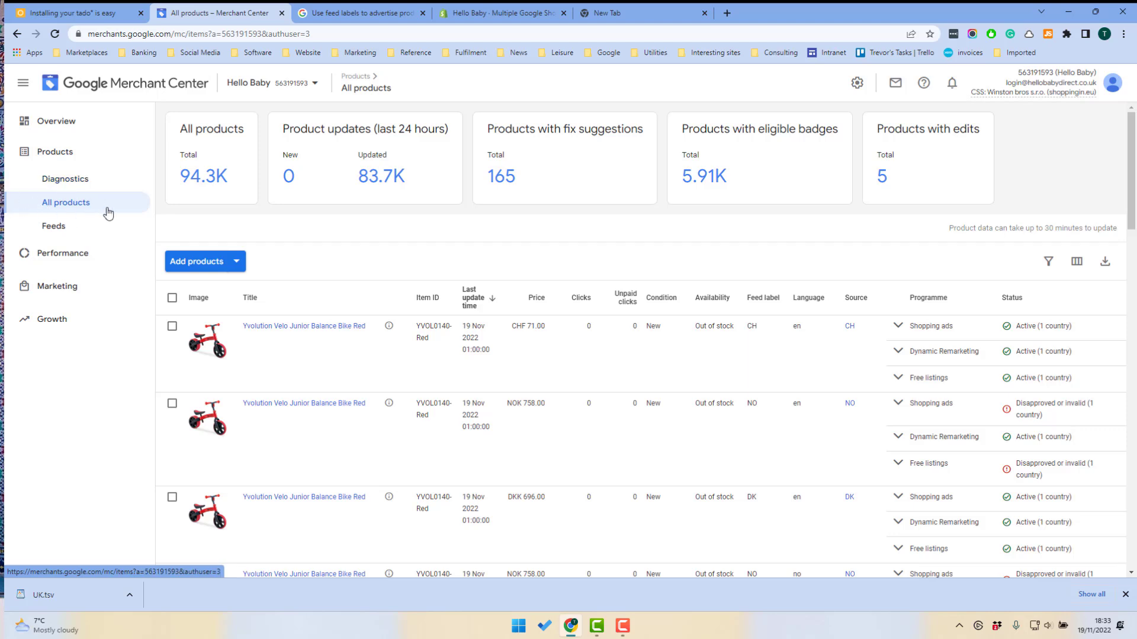
# Open the Feeds list from Merchant Center's left navigation
pyautogui.click(52, 226)
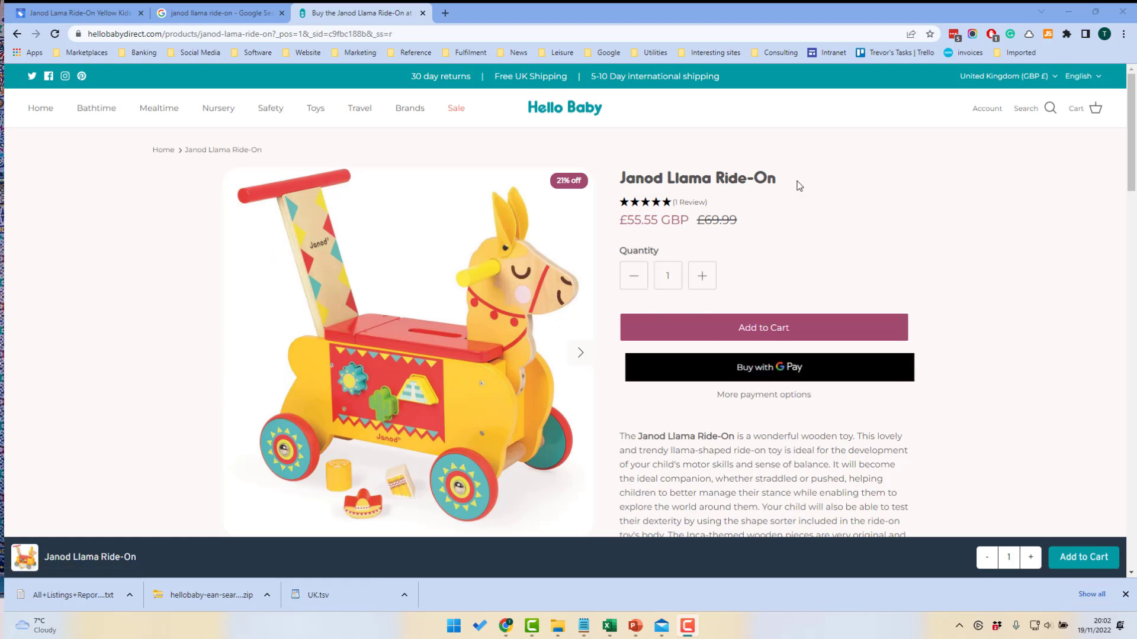
# Select the Janod Llama Ride-On product title and description text on the Hello Baby page
pyautogui.moveTo(790, 184); pyautogui.dragTo(621, 184)
pyautogui.scroll(-3, 657, 275)
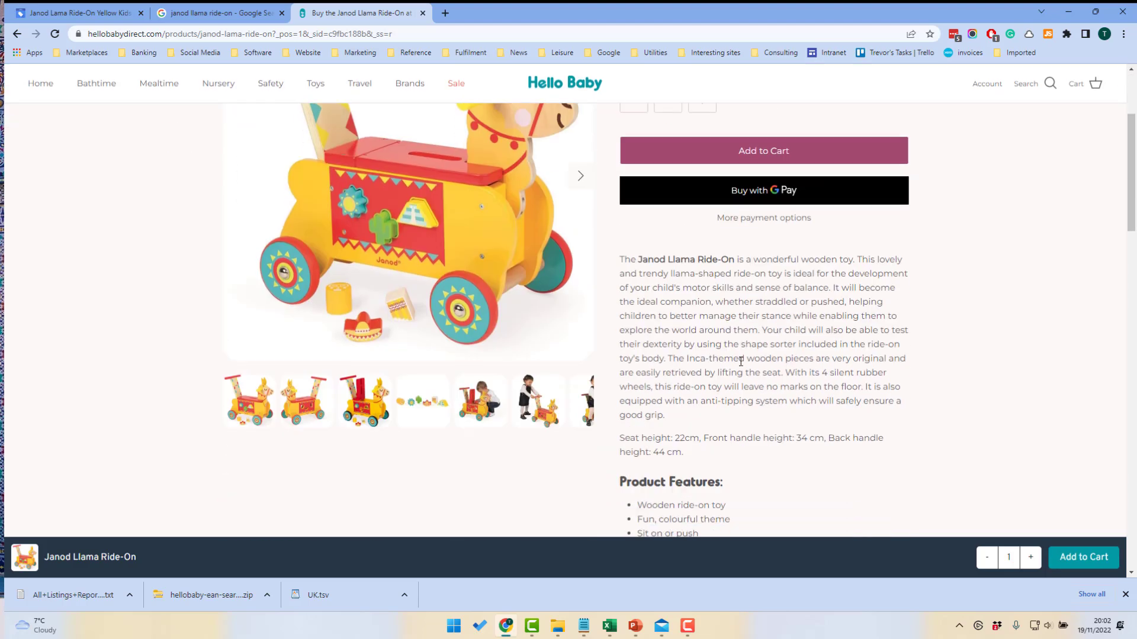
pyautogui.scroll(-2, 690, 436)
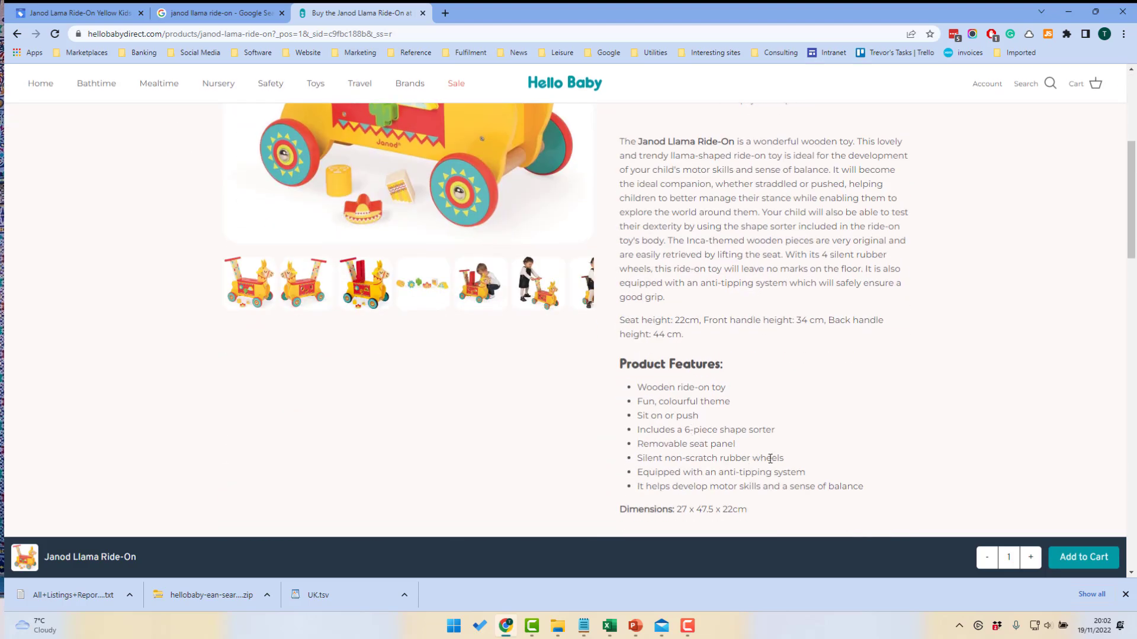
pyautogui.moveTo(758, 508); pyautogui.dragTo(725, 482)
pyautogui.scroll(2, 634, 237)
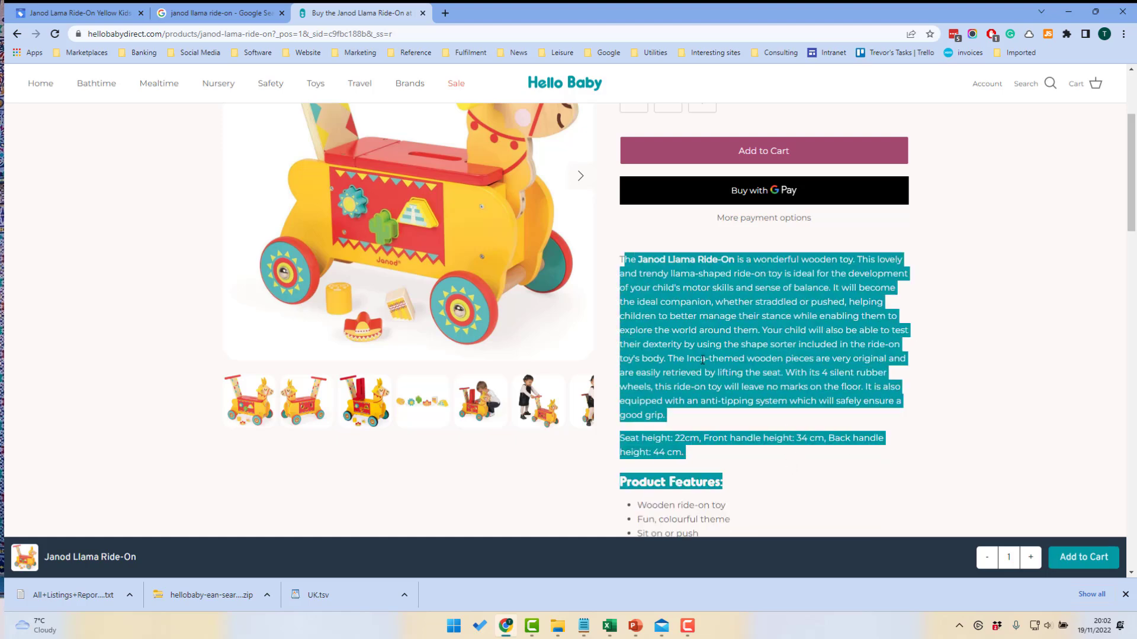
# Expand Hello Baby's llama ride-on shopping ad in the search results, then return to its £55.55 product page
pyautogui.click(216, 12)
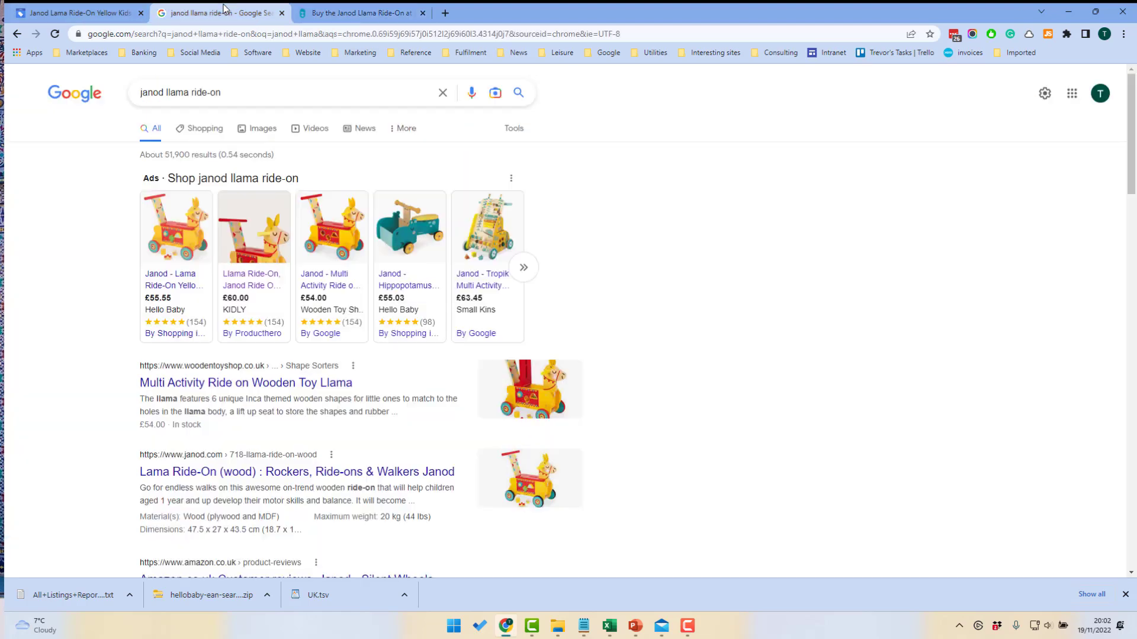
pyautogui.moveTo(149, 228)
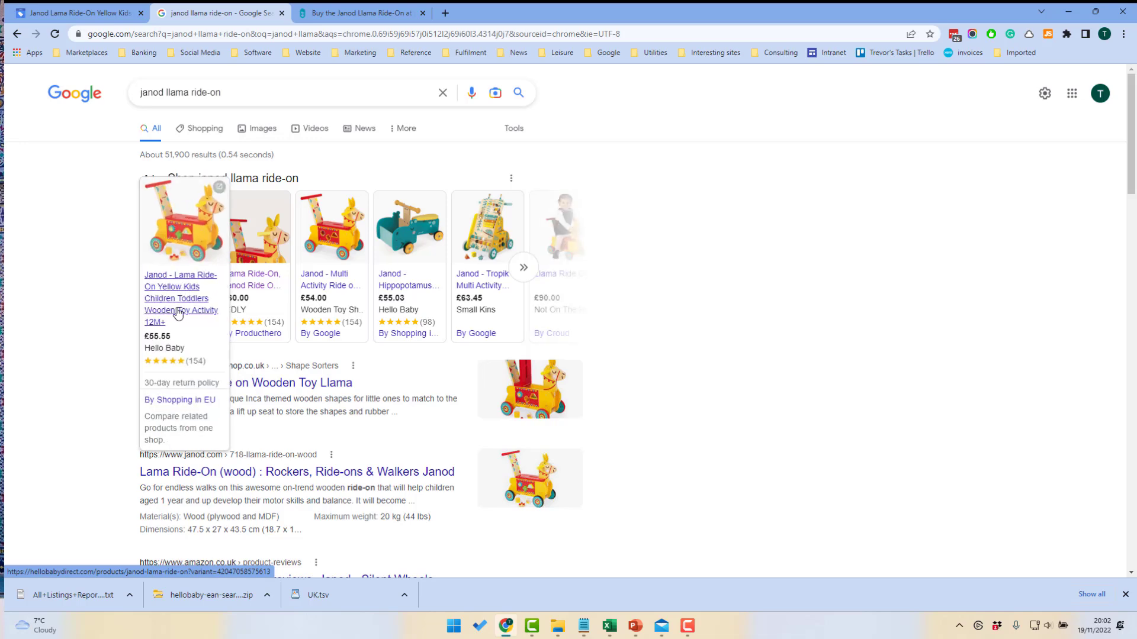
pyautogui.click(356, 12)
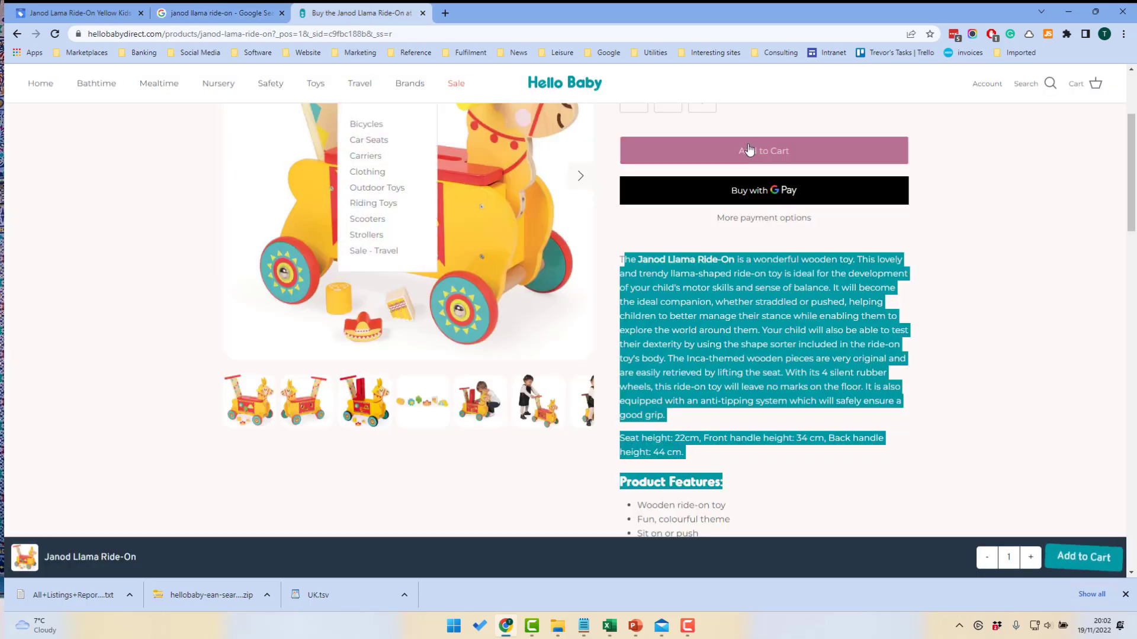
pyautogui.scroll(3, 749, 149)
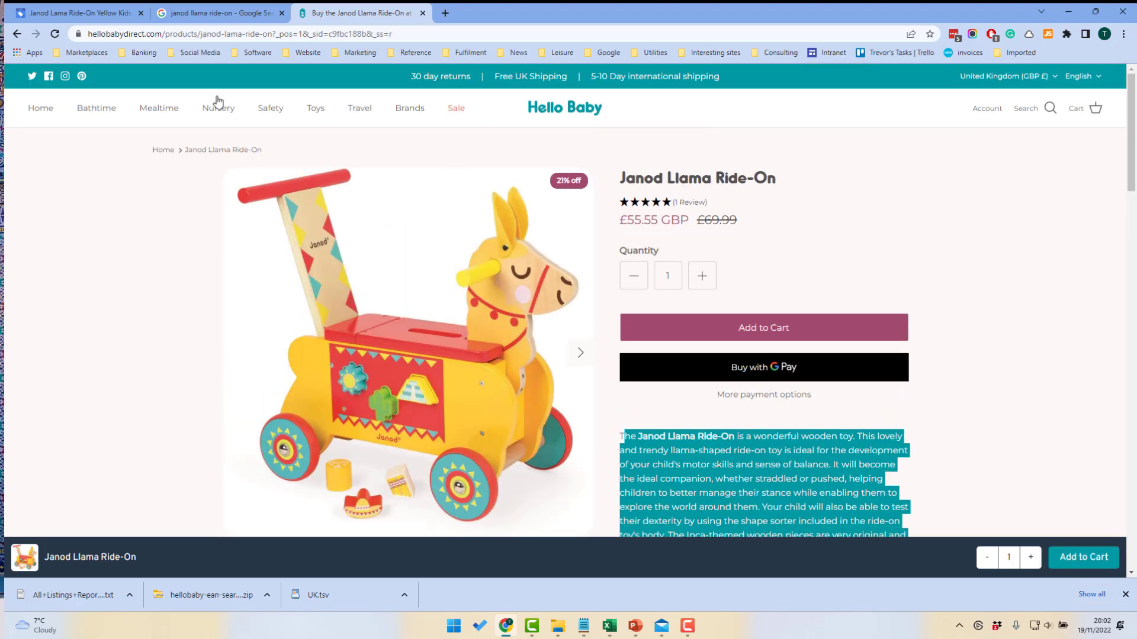
# Return to the Janod Lama Ride-On's product details and review its title attribute
pyautogui.click(77, 13)
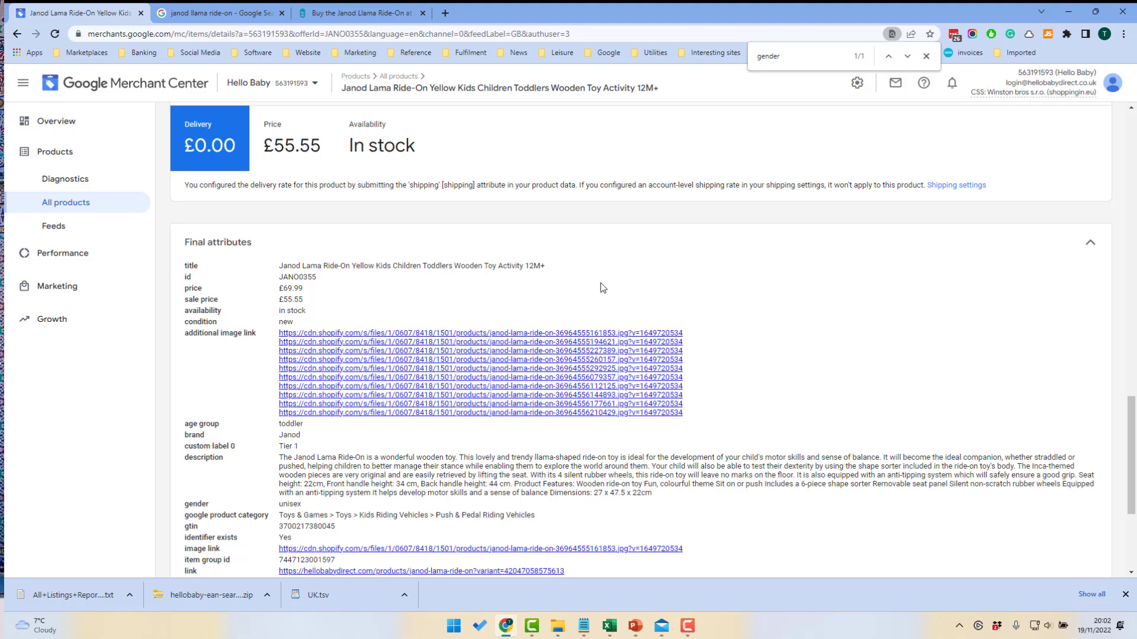
pyautogui.moveTo(575, 269); pyautogui.dragTo(269, 274)
pyautogui.click(268, 274)
pyautogui.scroll(-2, 264, 353)
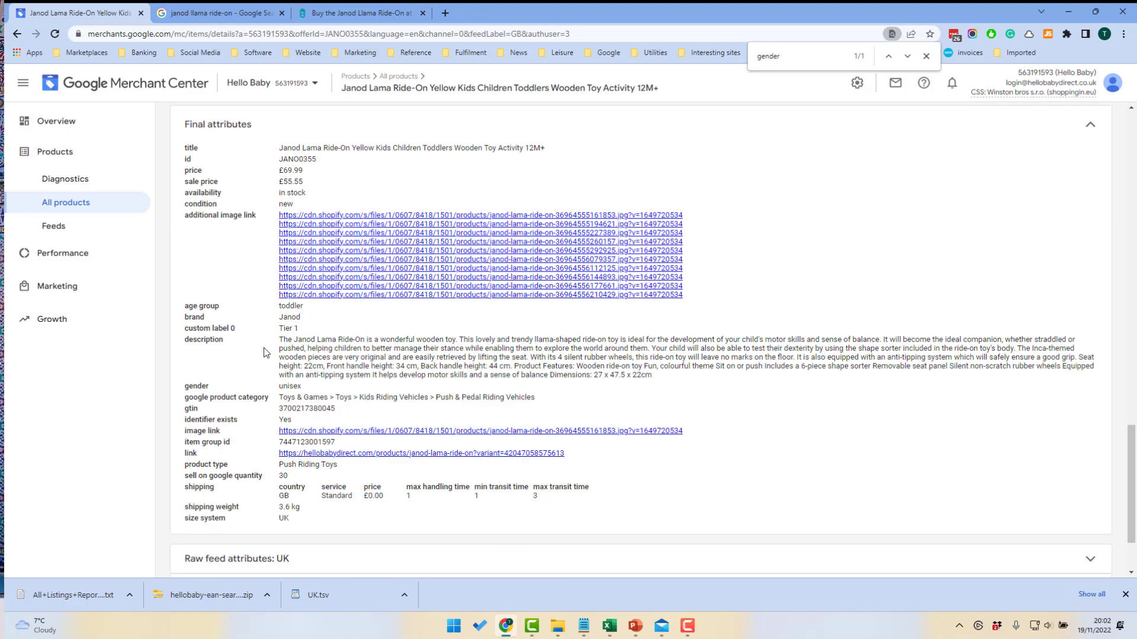
pyautogui.moveTo(322, 308); pyautogui.dragTo(278, 308)
pyautogui.doubleClick(296, 318)
pyautogui.moveTo(279, 341); pyautogui.dragTo(694, 378)
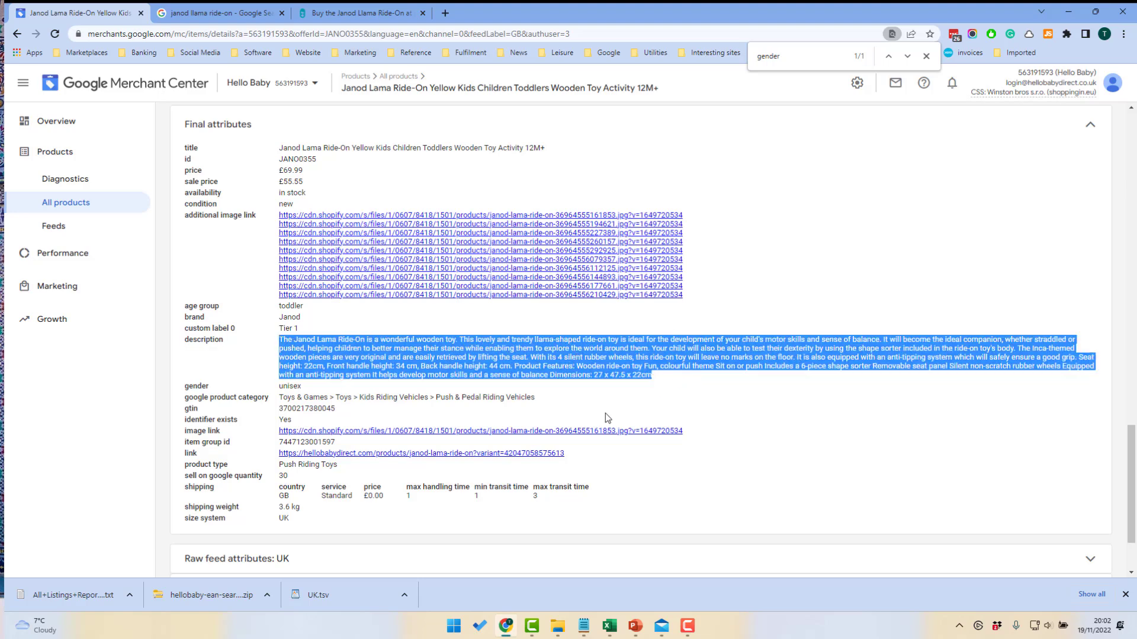
pyautogui.moveTo(279, 398); pyautogui.dragTo(536, 397)
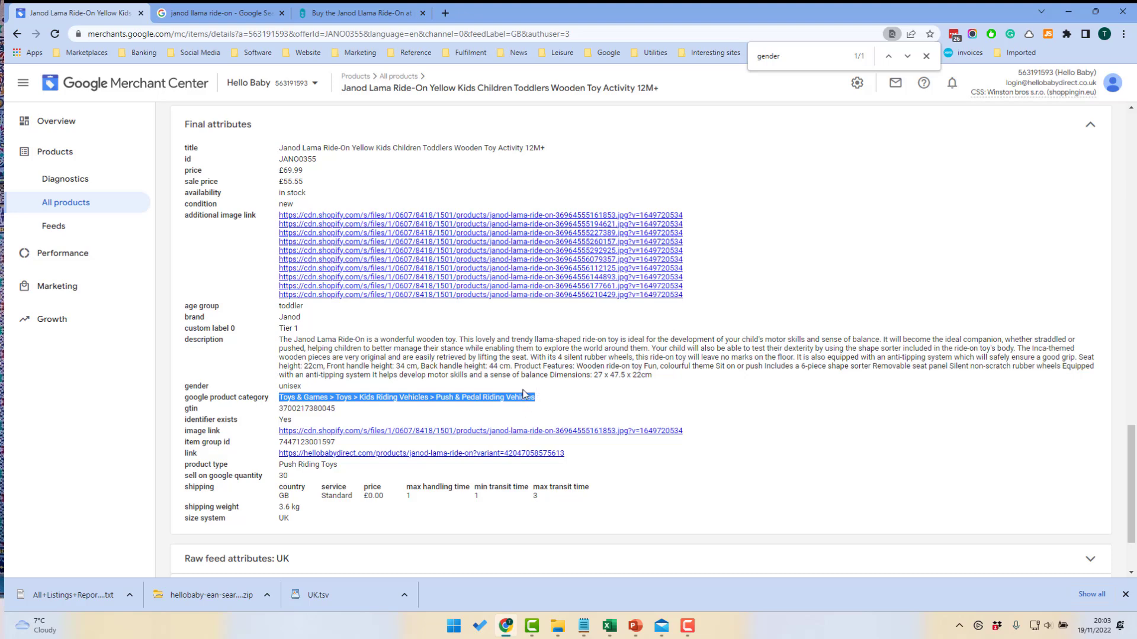
pyautogui.doubleClick(324, 408)
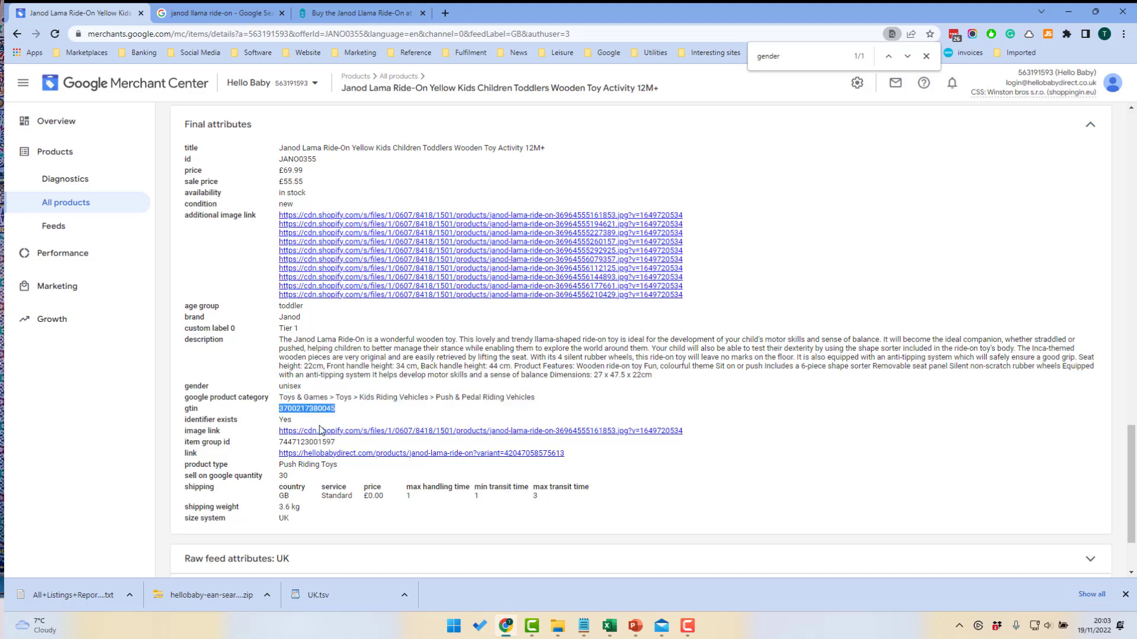
pyautogui.moveTo(339, 466); pyautogui.dragTo(276, 468)
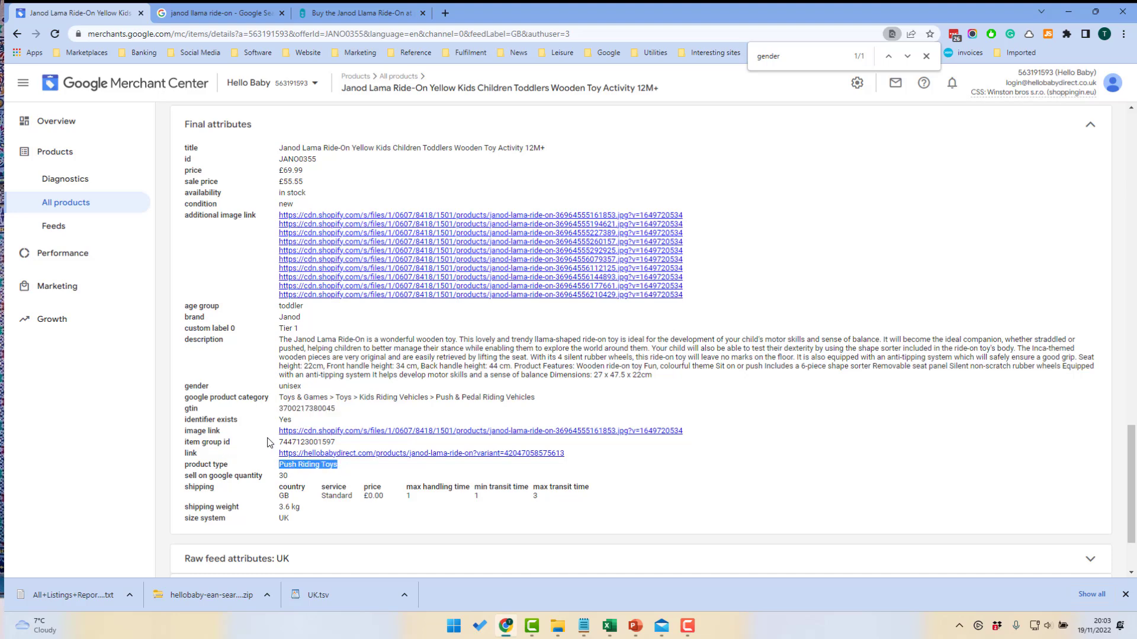